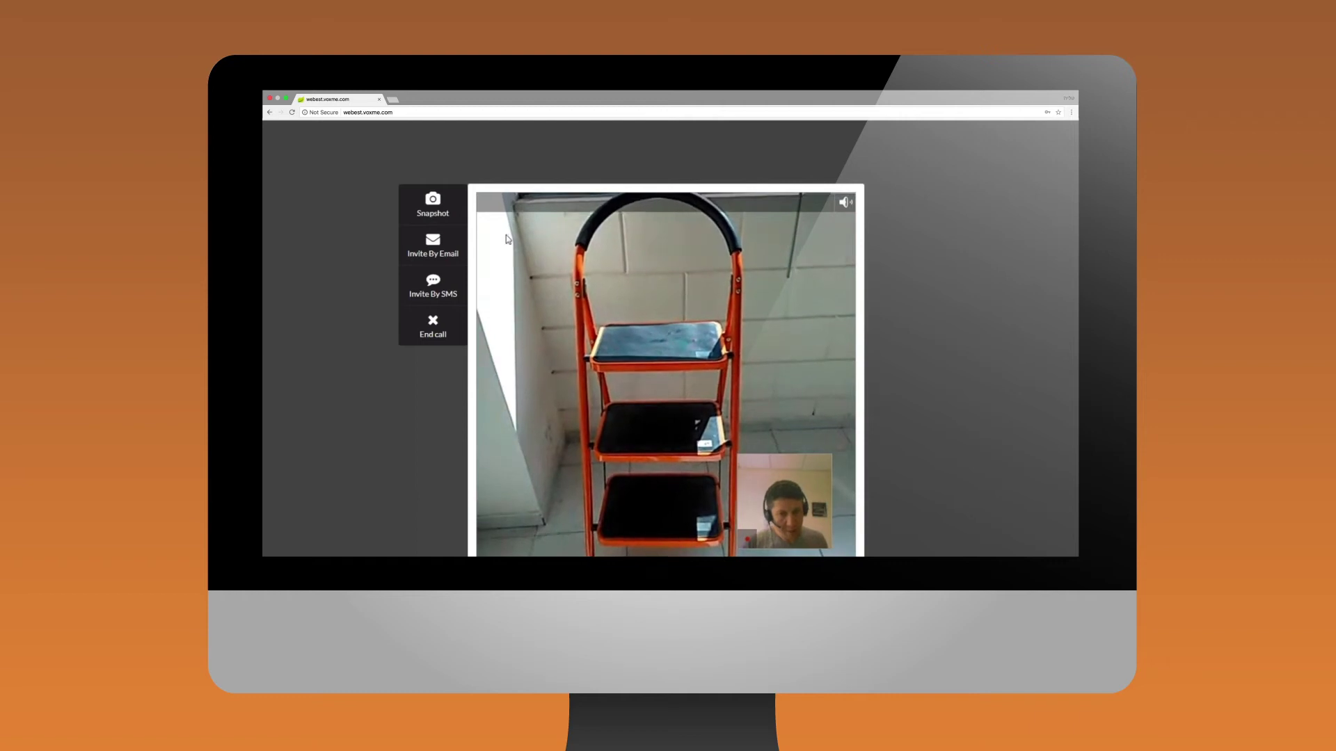
- Snapshot the step ladder visible in the live video call
click(439, 207)
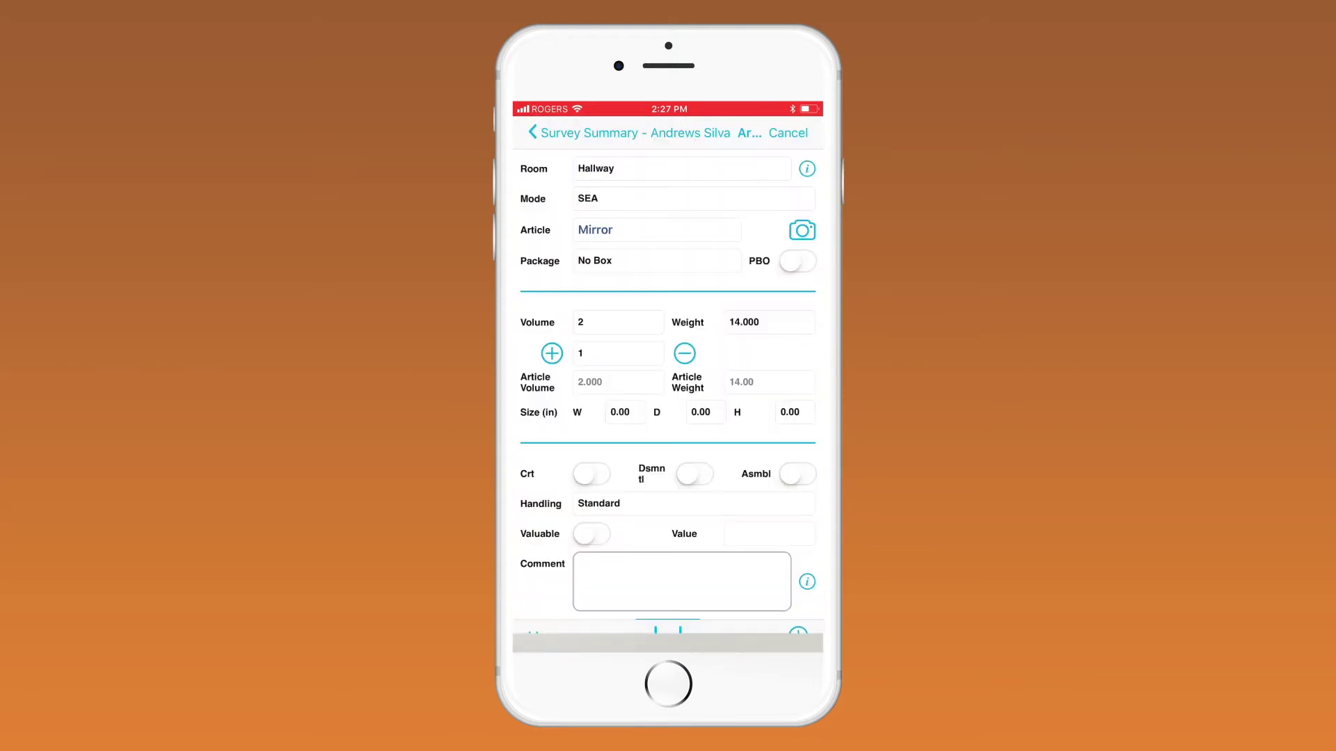
- Open the step-ladder photo attached to the Mirror article
click(768, 231)
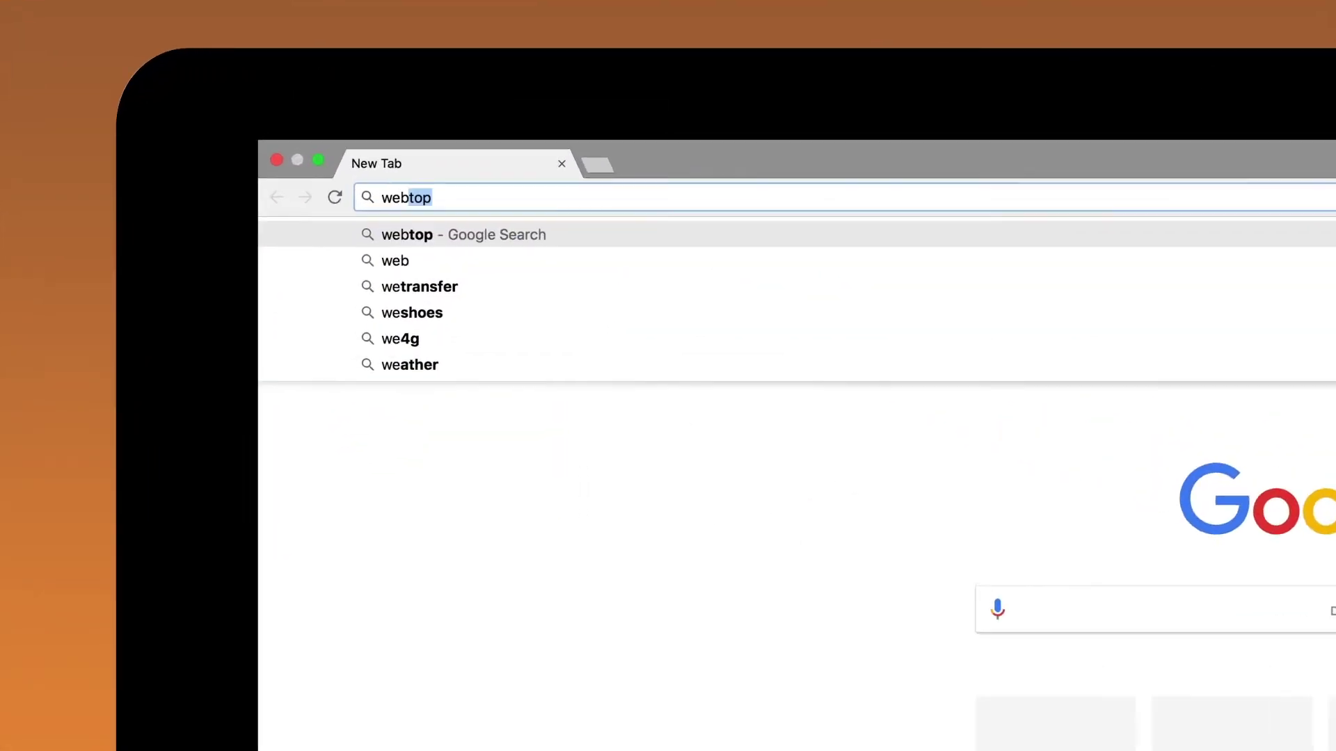
text(est.voxm)
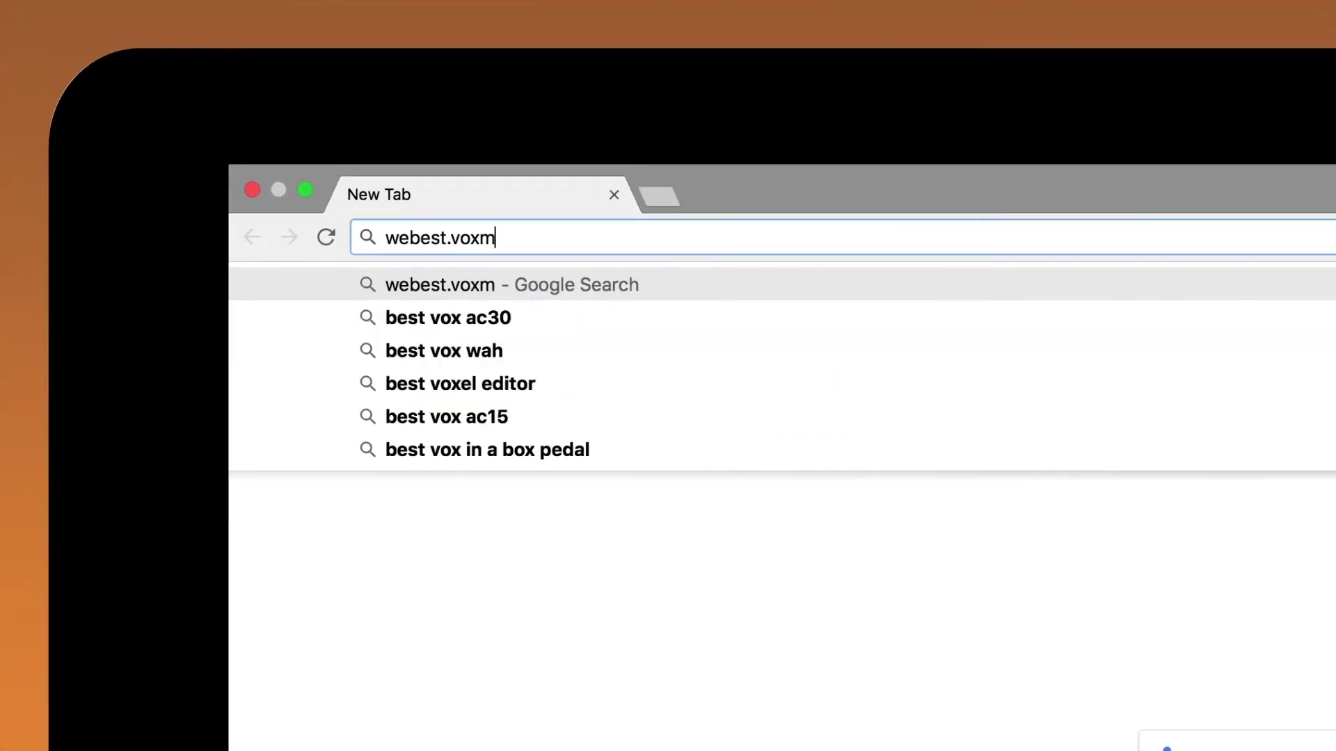
text(e.com)
- Load webest.voxme.com to show the portal's list of surveys
key(Return)
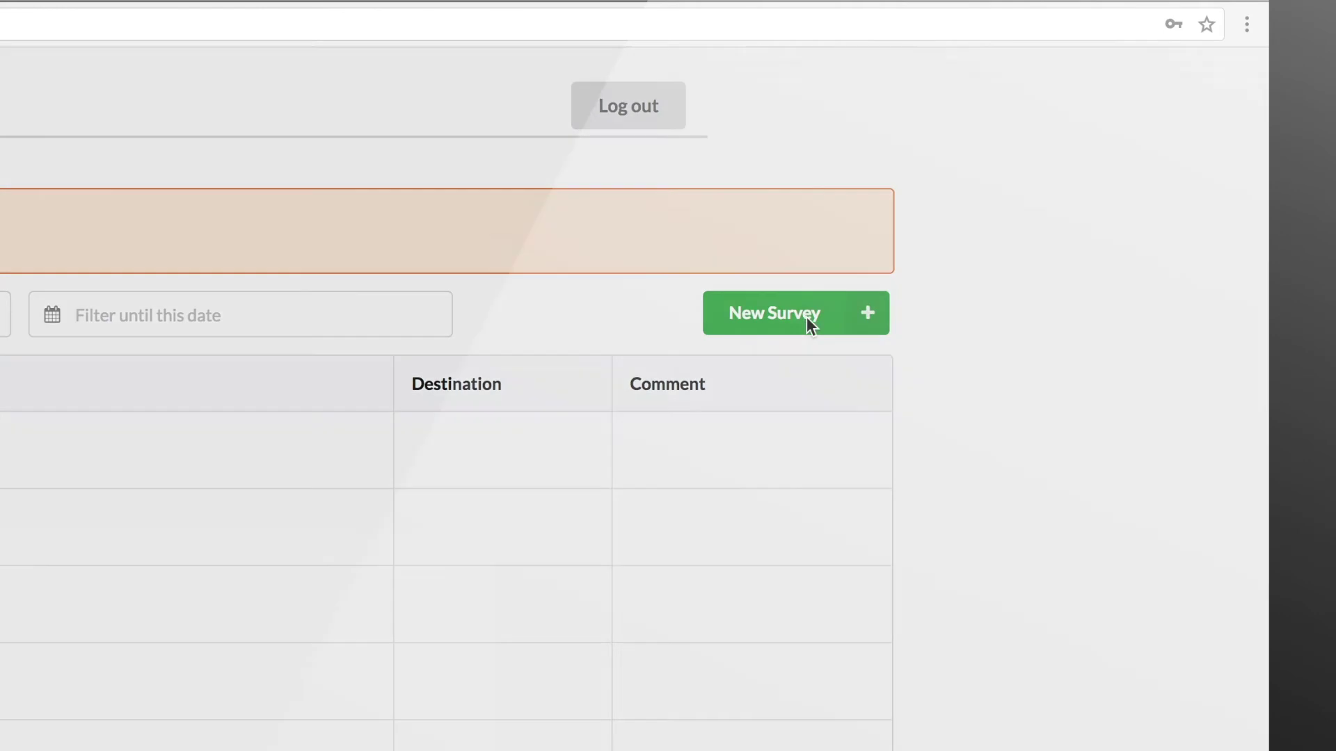
click(807, 316)
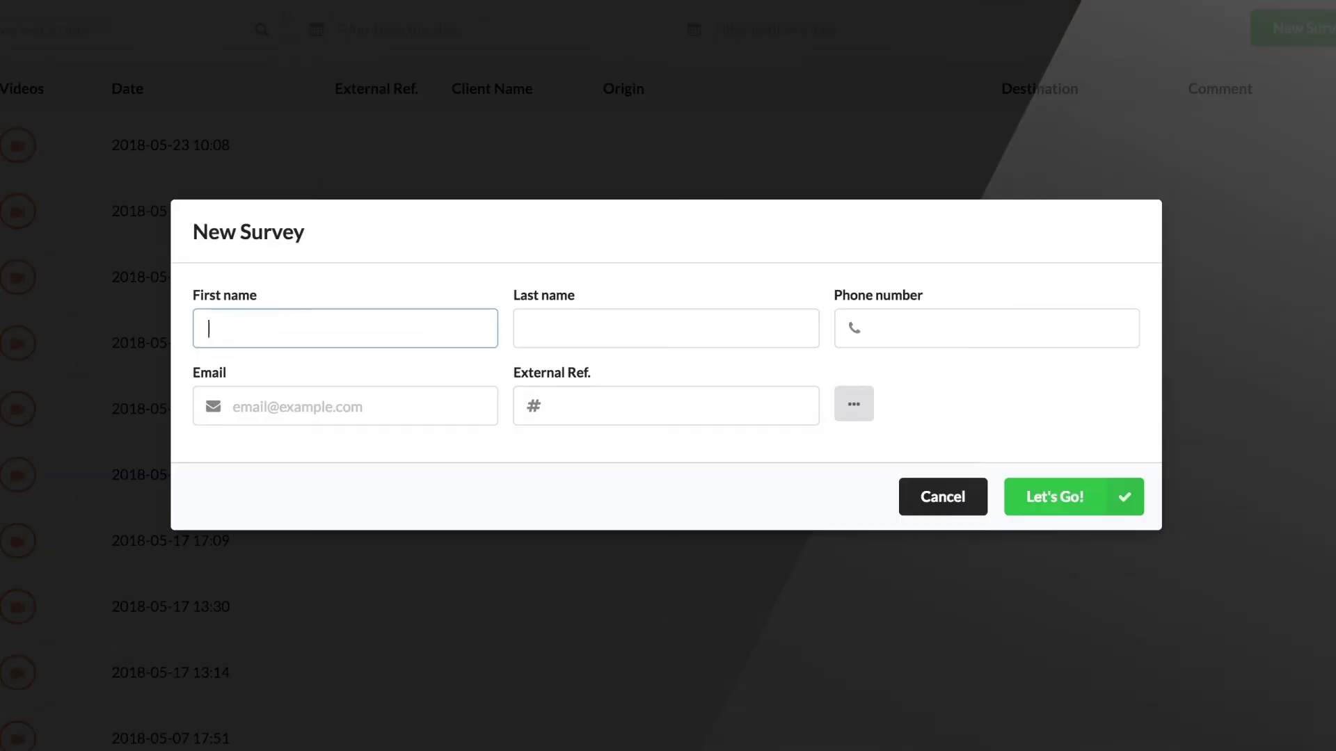
text(David)
key(Tab)
text(Larki)
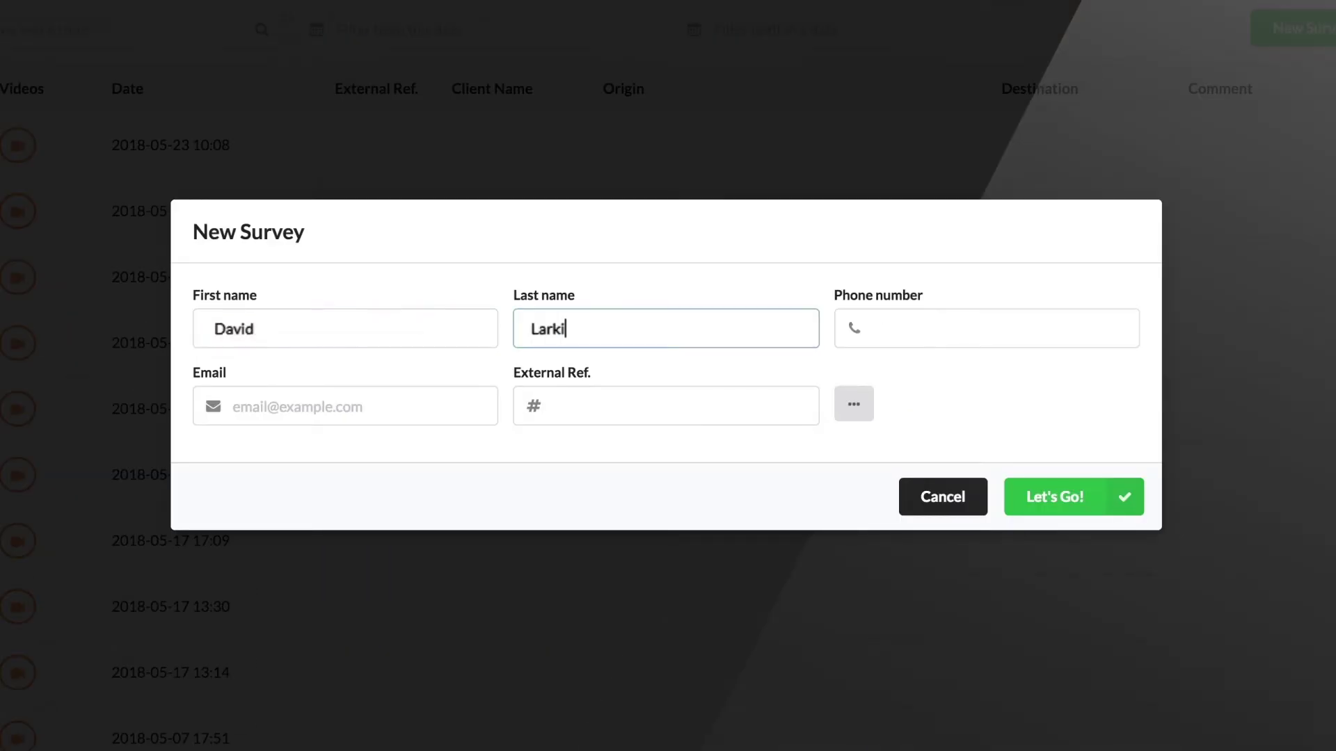
key(Tab)
text(+97)
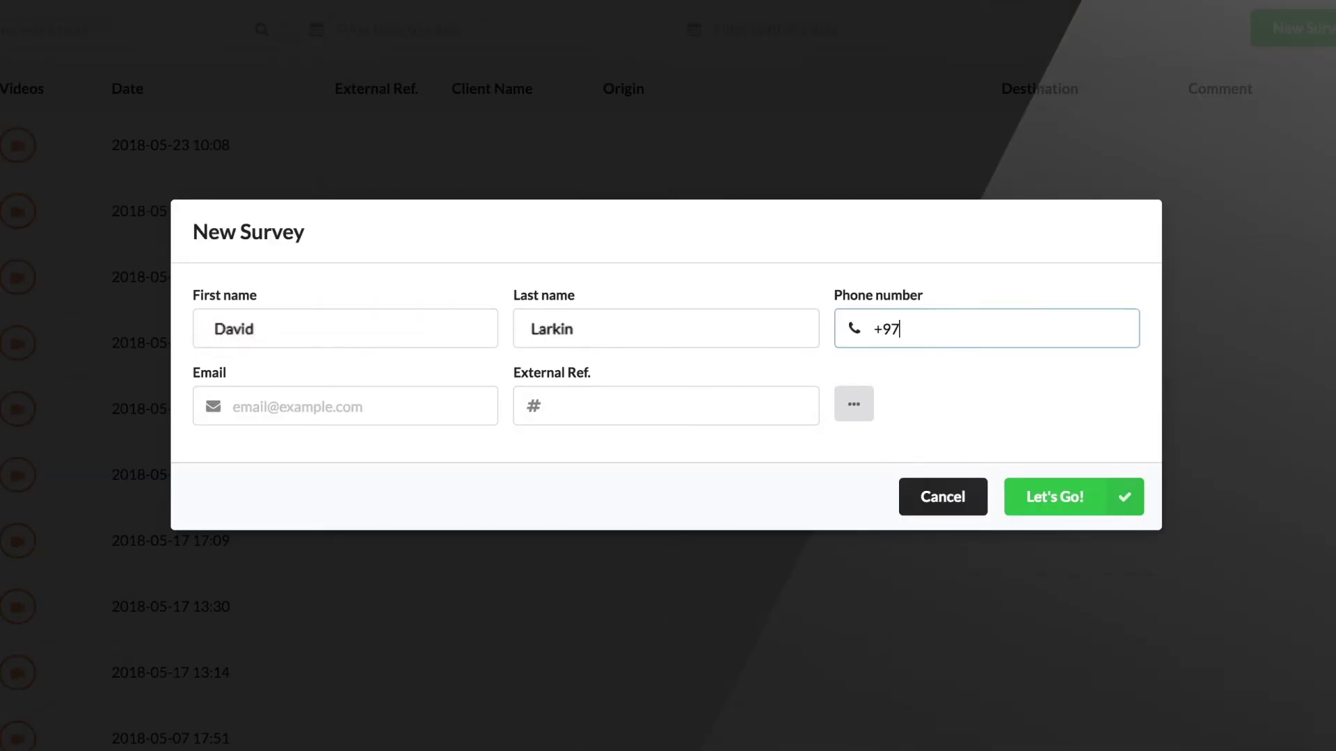
key(Tab)
text(T)
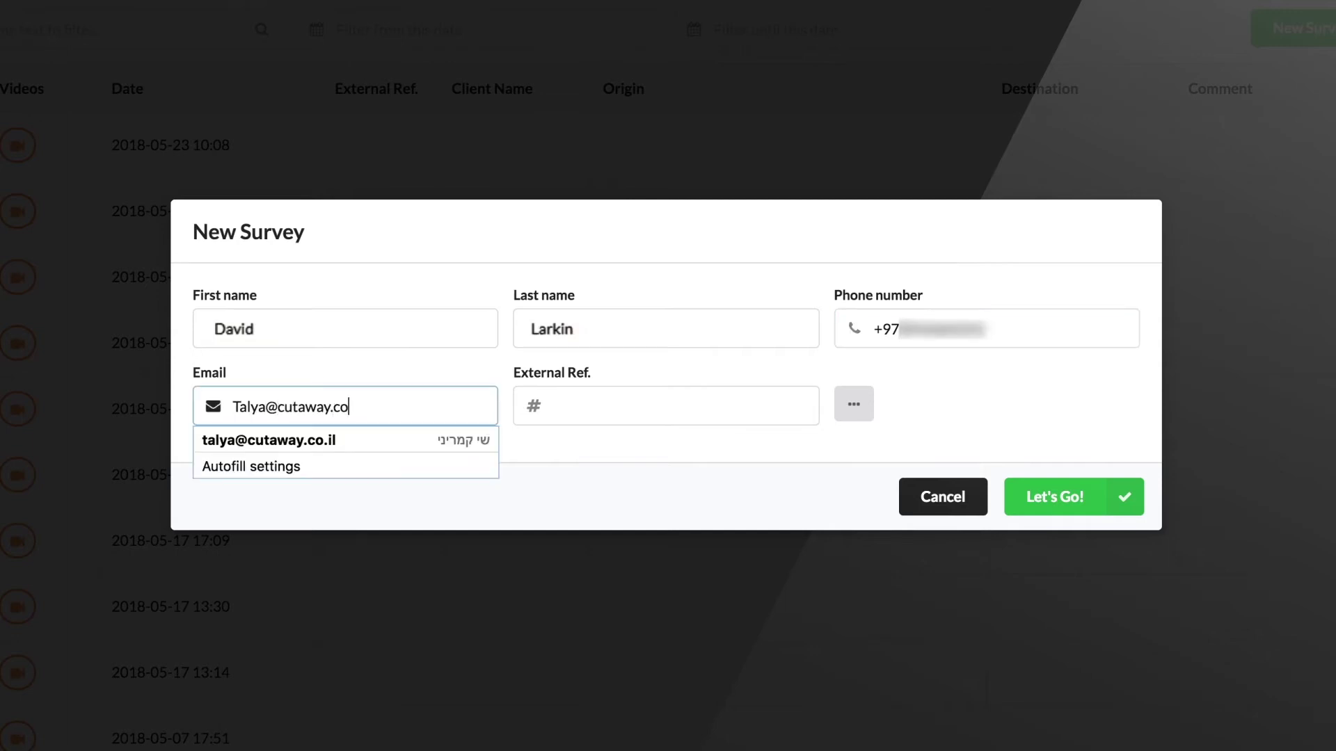
text(.il)
key(Tab)
text(be9234249)
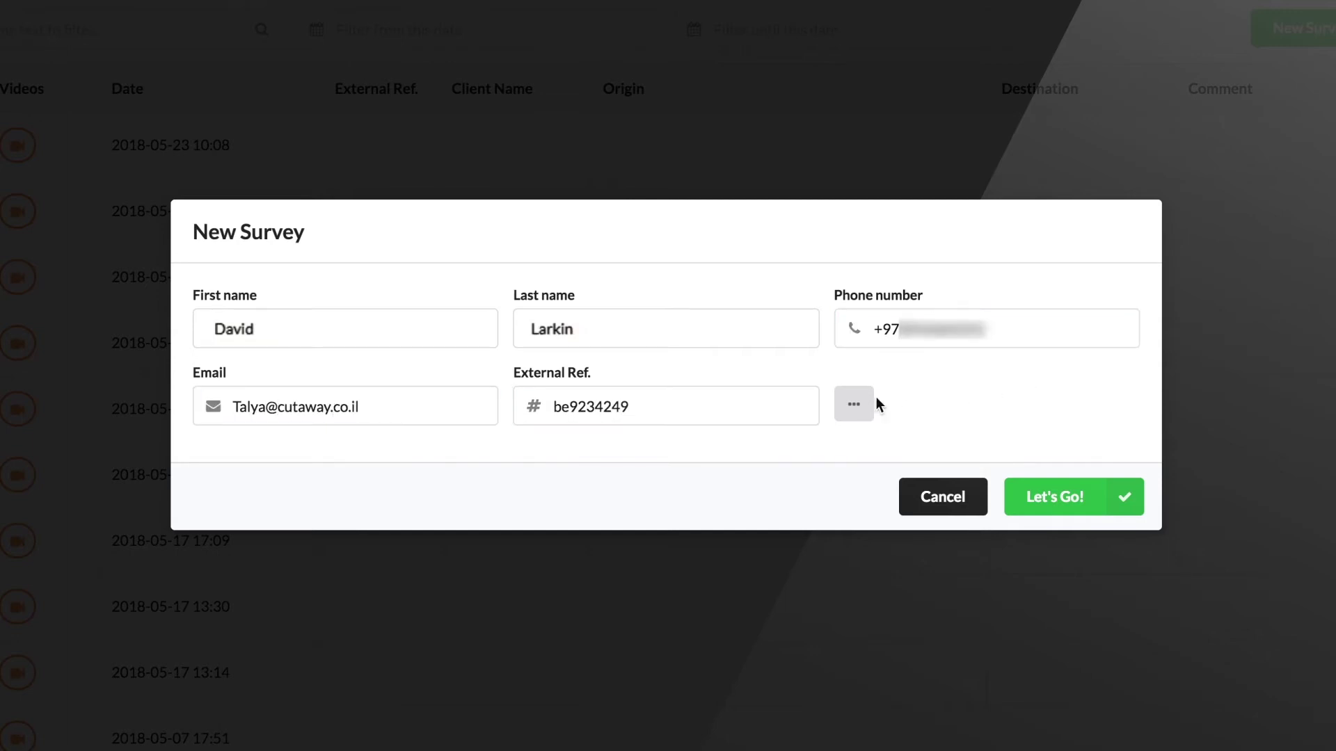
- Set the move origin to Toronto and the destination to Paris, France
click(854, 404)
click(418, 487)
text(Toronto, ON, Canada)
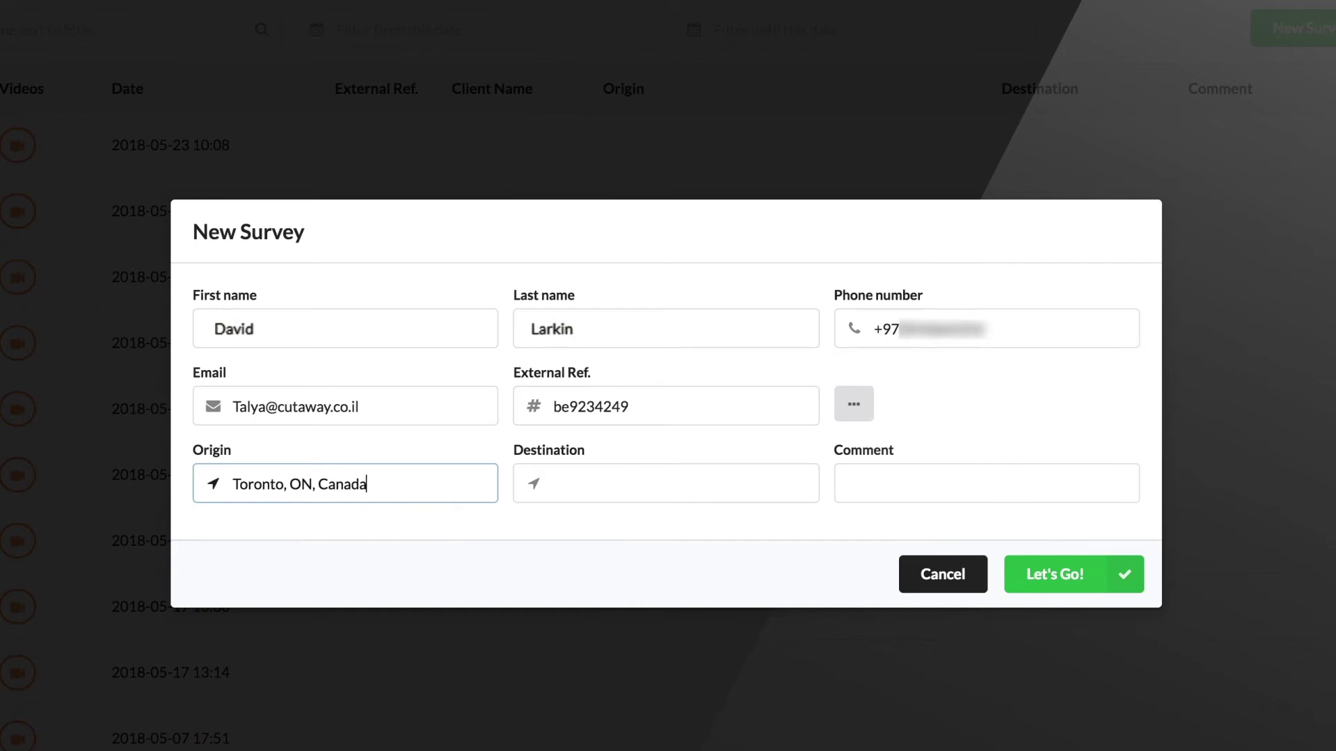
key(Tab)
text(Paris, France)
key(Tab)
text(need)
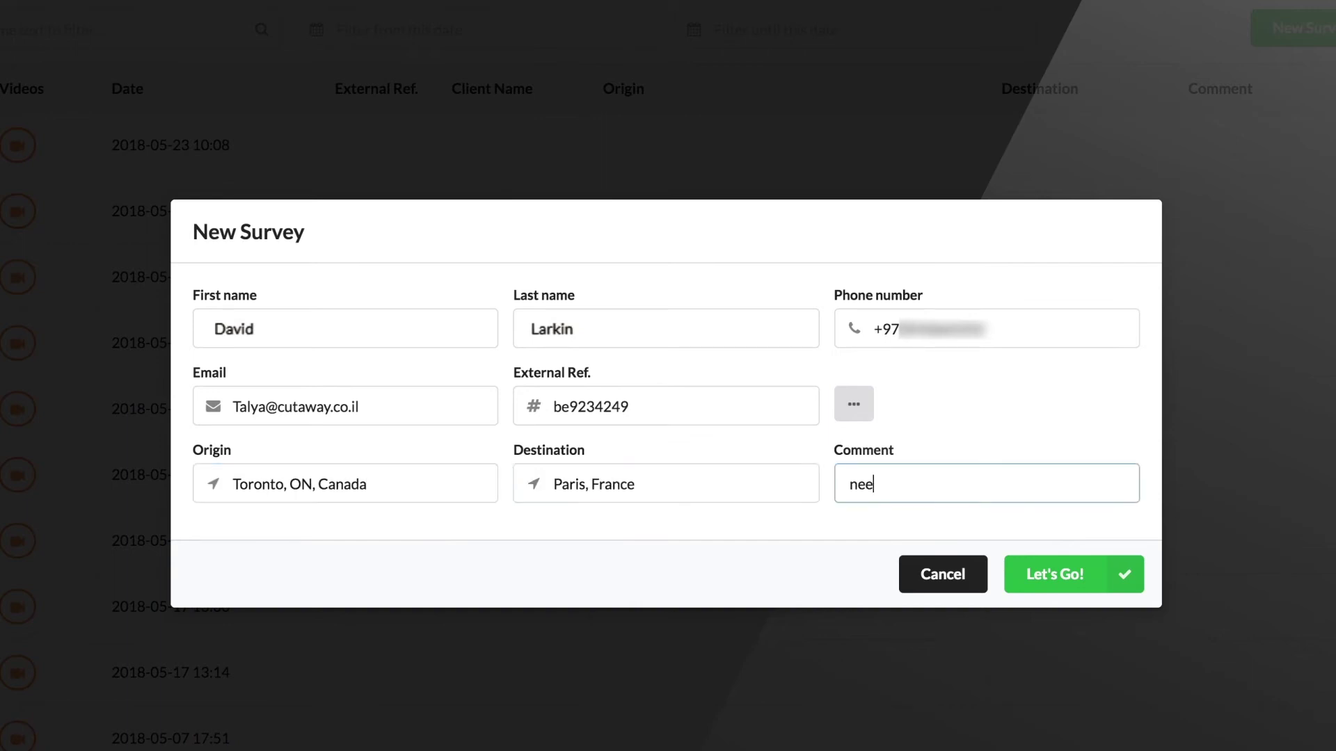
text(s t)
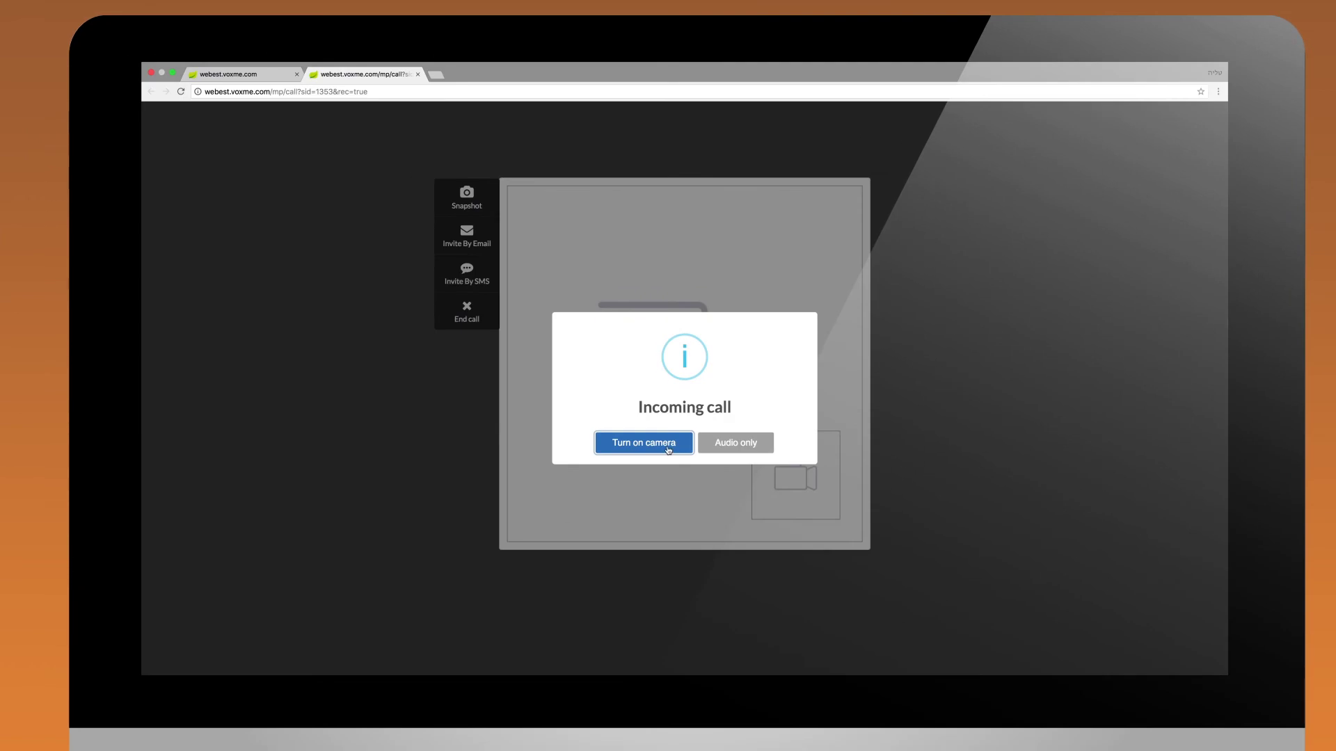
- Answer the client's incoming call with the camera turned on
click(667, 447)
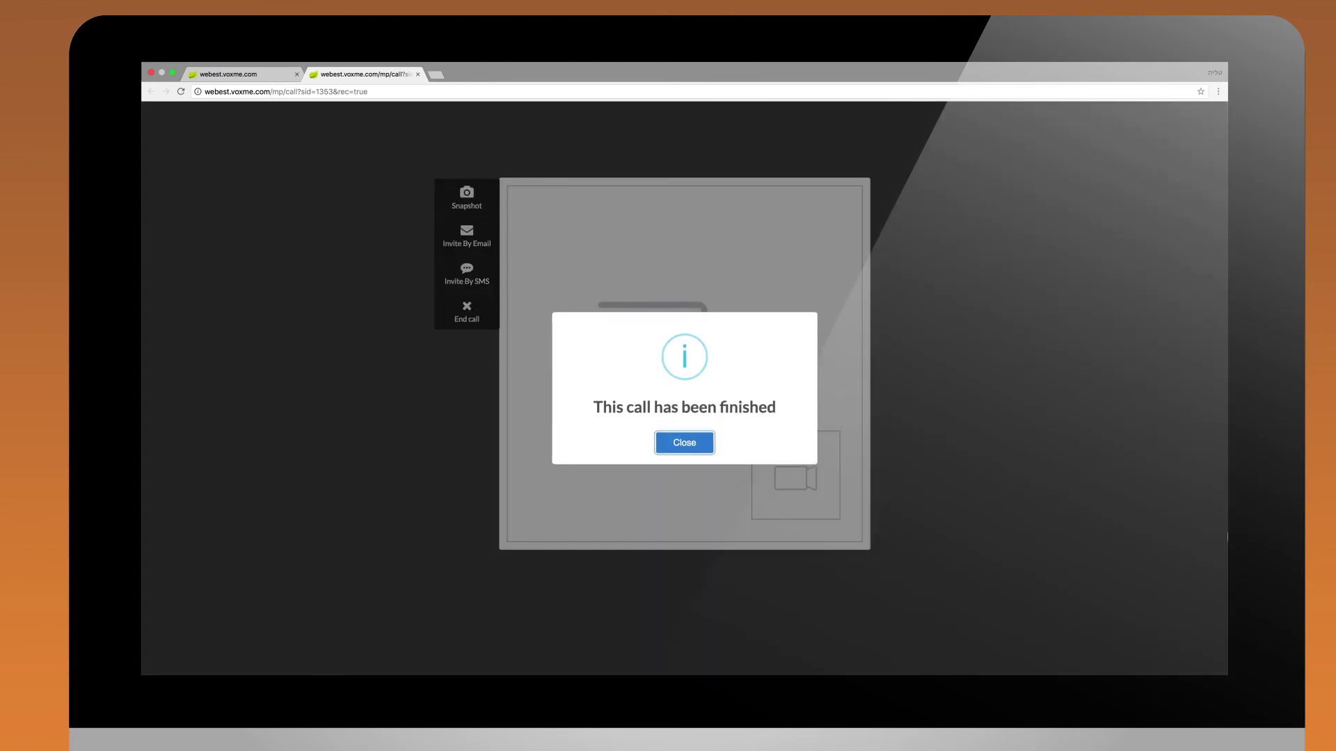
- Dismiss the call-finished notice and filter the survey list by 'larkin'
click(659, 445)
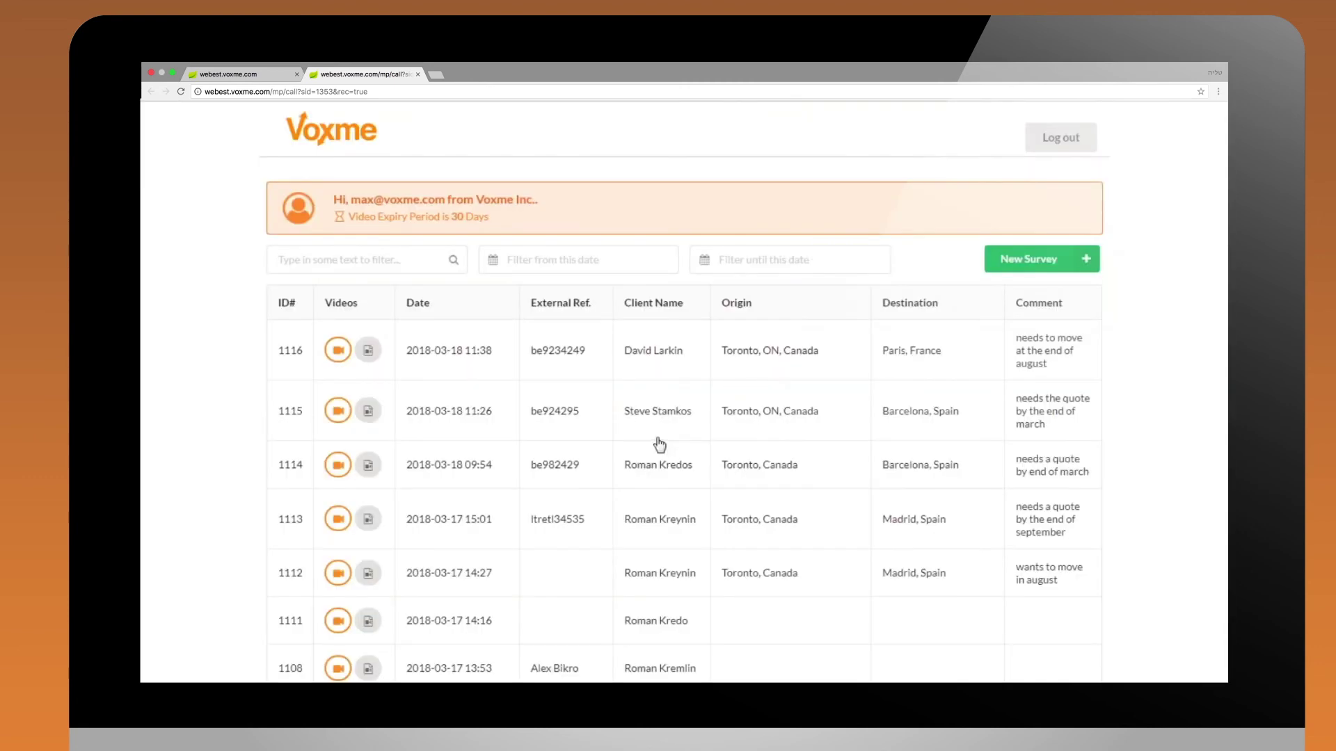
click(373, 262)
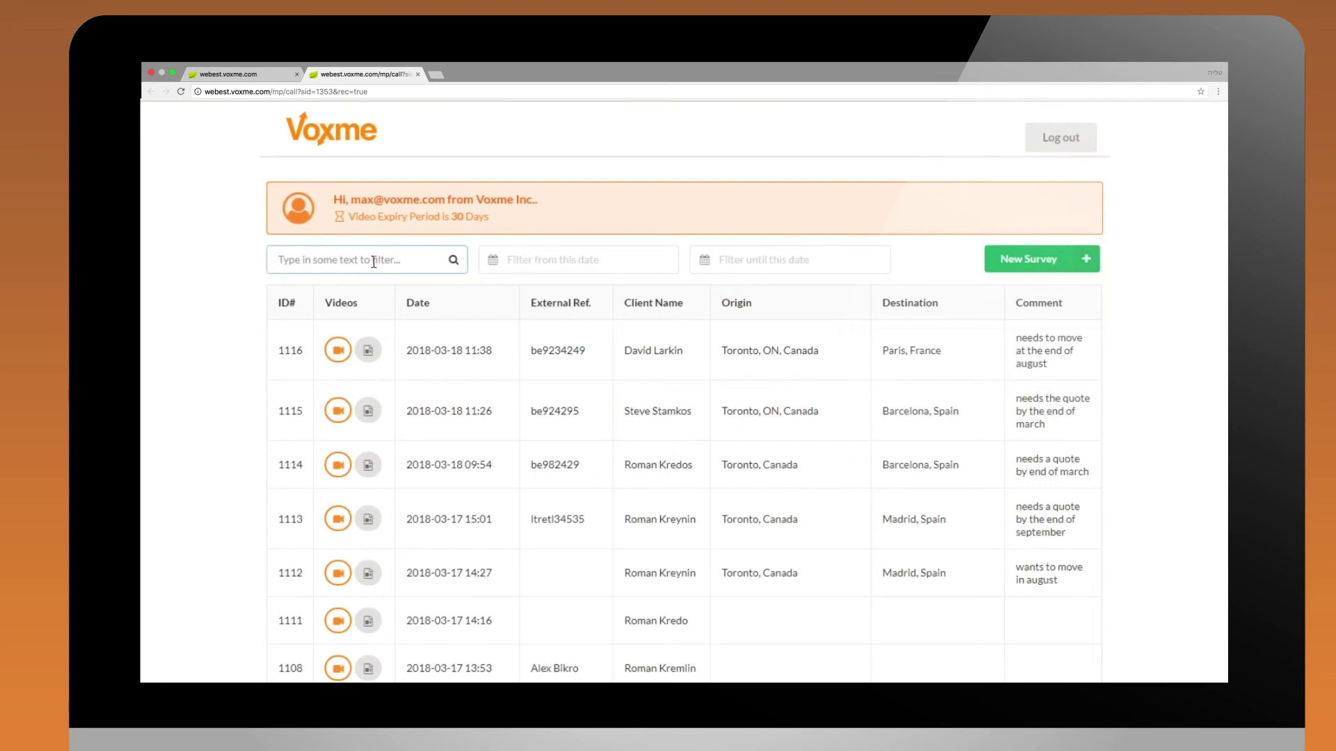
text(larkin)
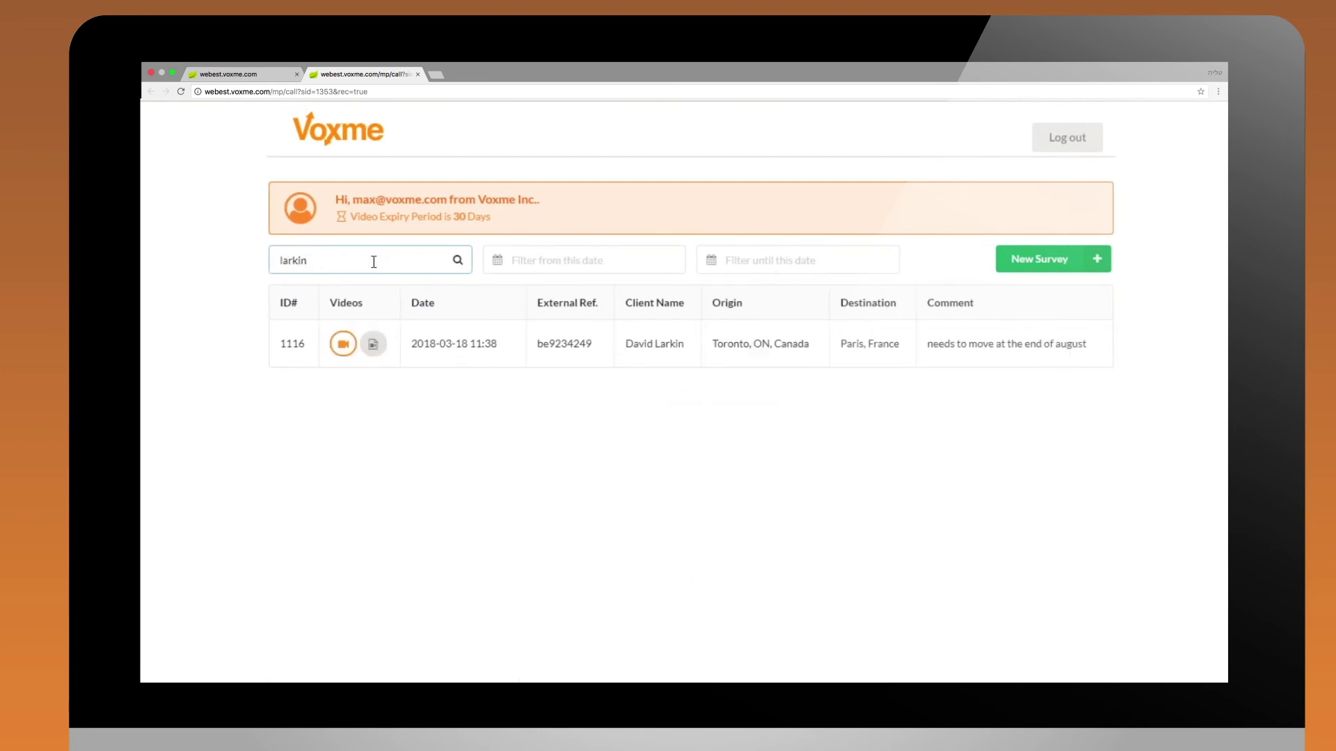